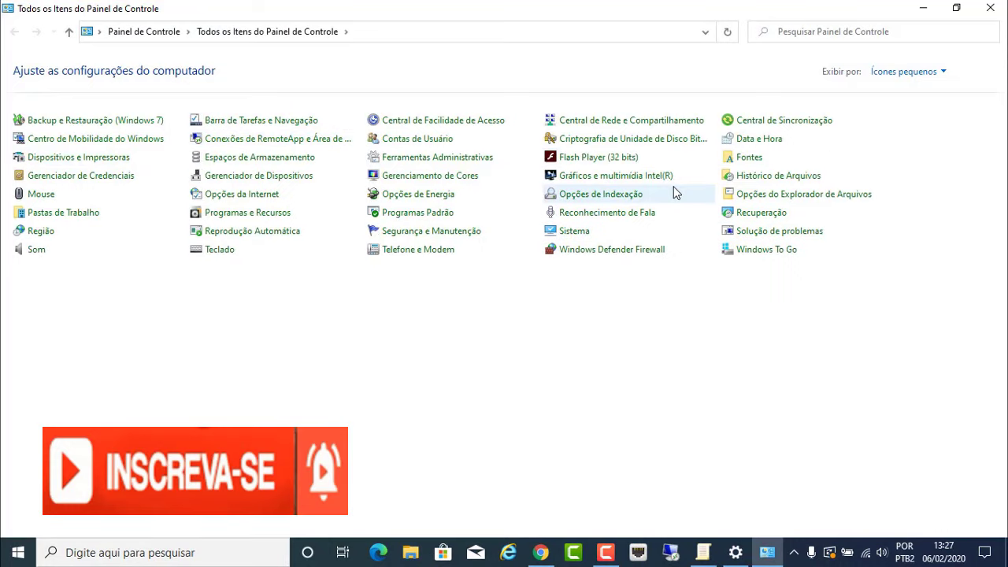
Step: Review the installed programs in Programas e Recursos and close the window
click(272, 221)
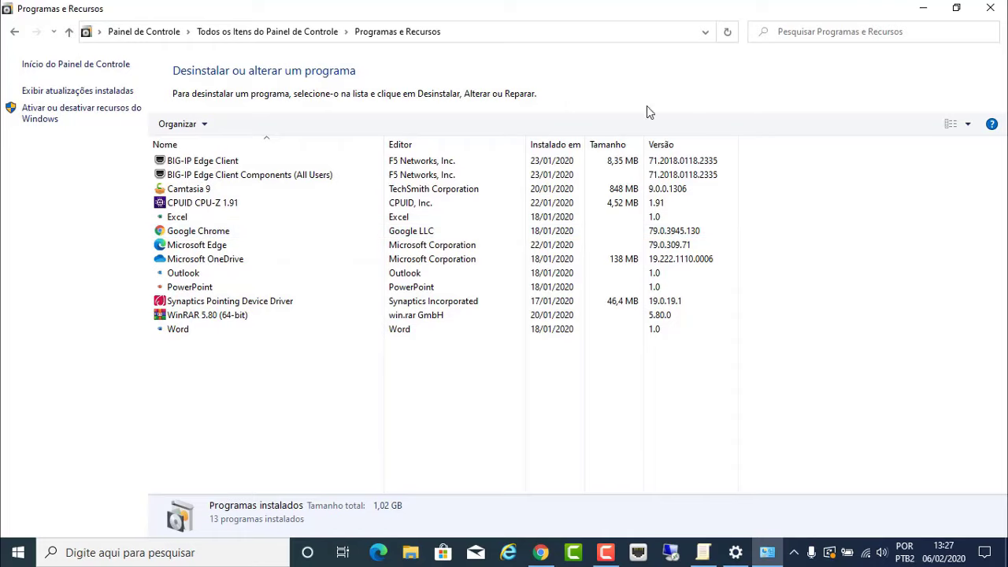
click(994, 9)
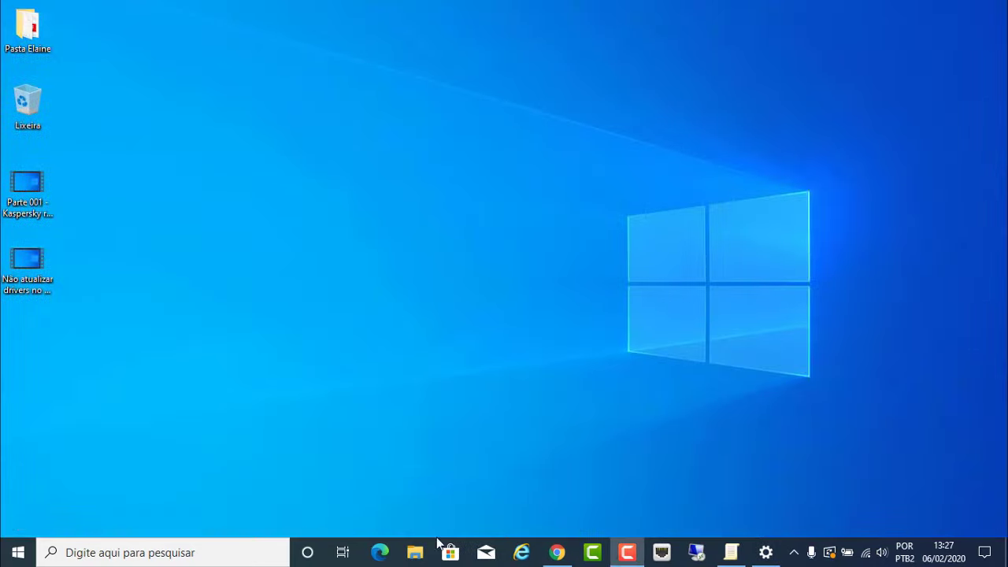
Step: Switch to Chrome and download the ZIP version of Geek Uninstaller Free from geekuninstaller.com
click(558, 554)
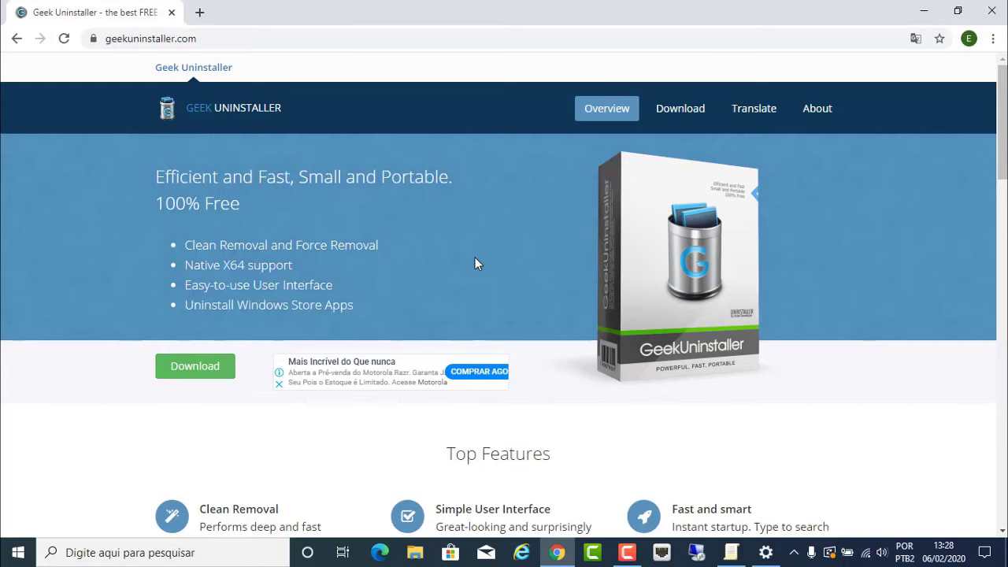
click(215, 377)
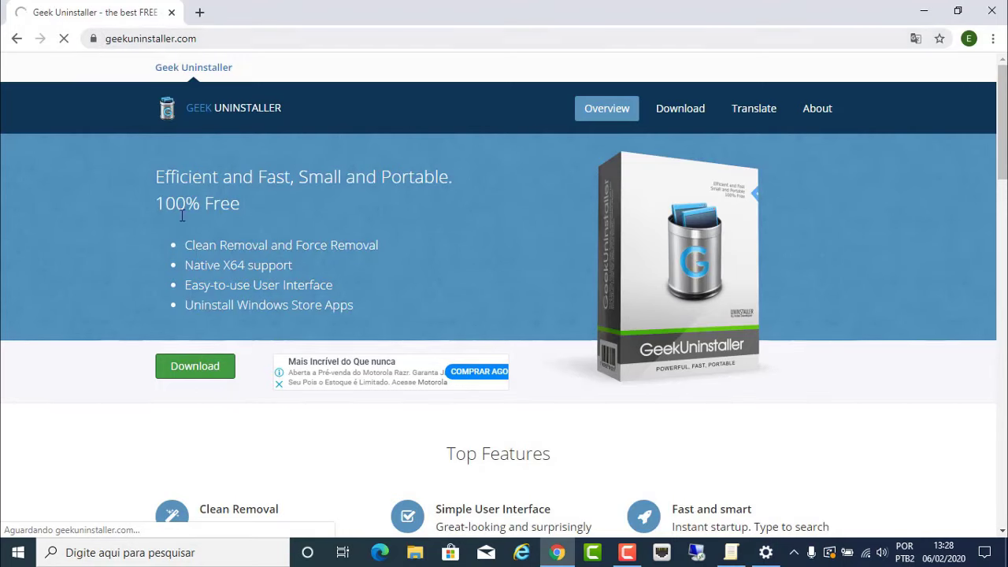
click(209, 373)
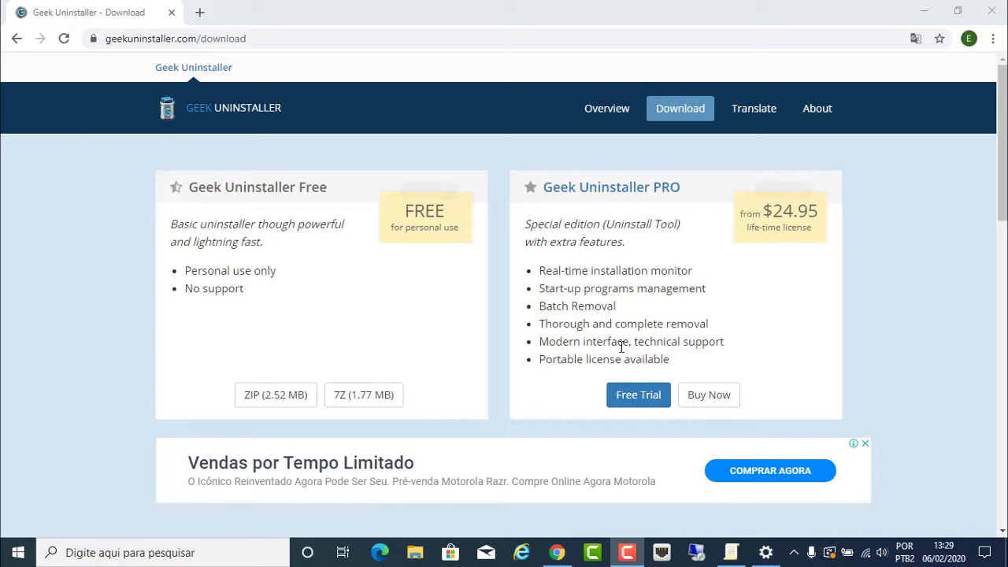
click(285, 406)
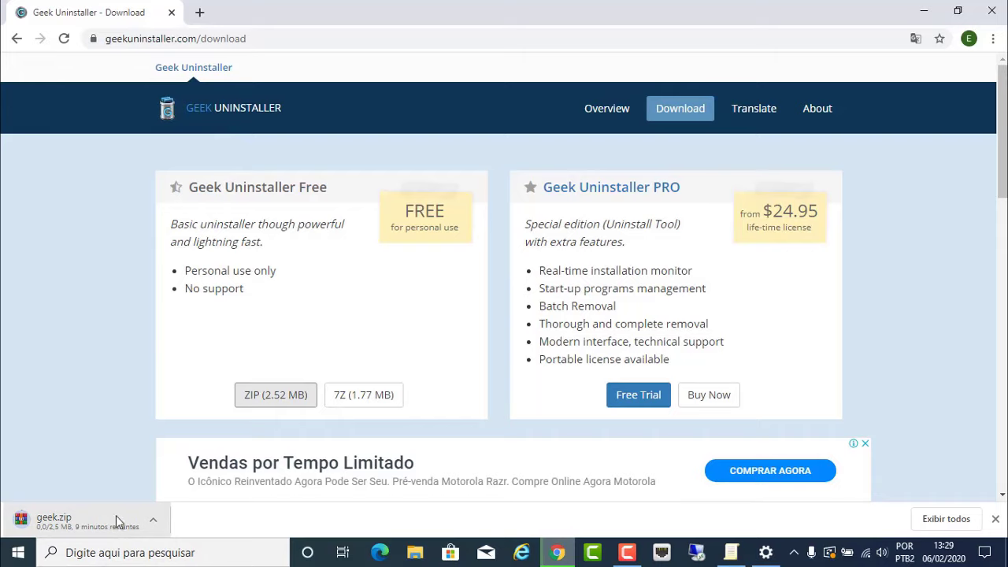
Step: Search the web for "winrar" in a new tab and open the official WinRAR download site
click(200, 12)
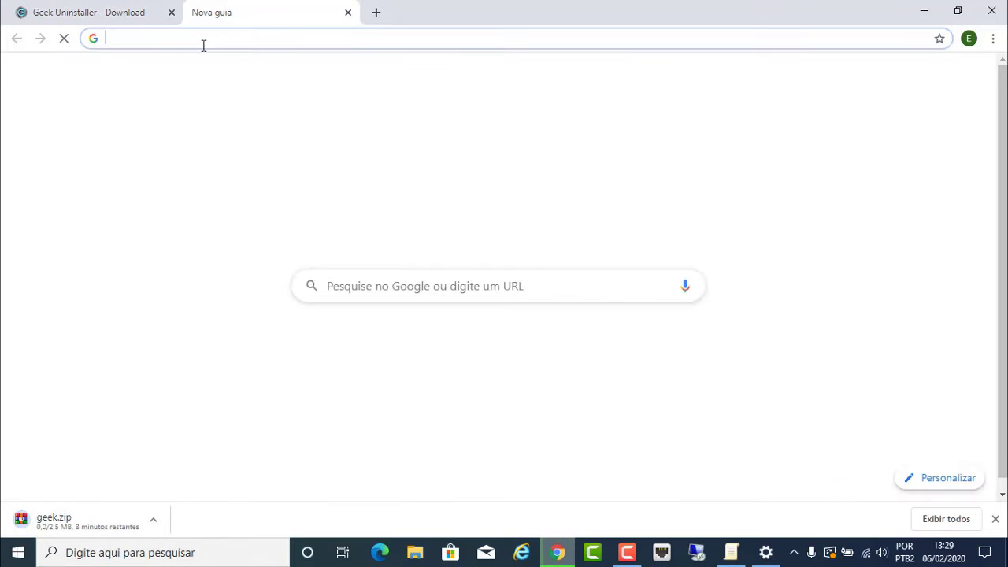
text(winrar)
key(Return)
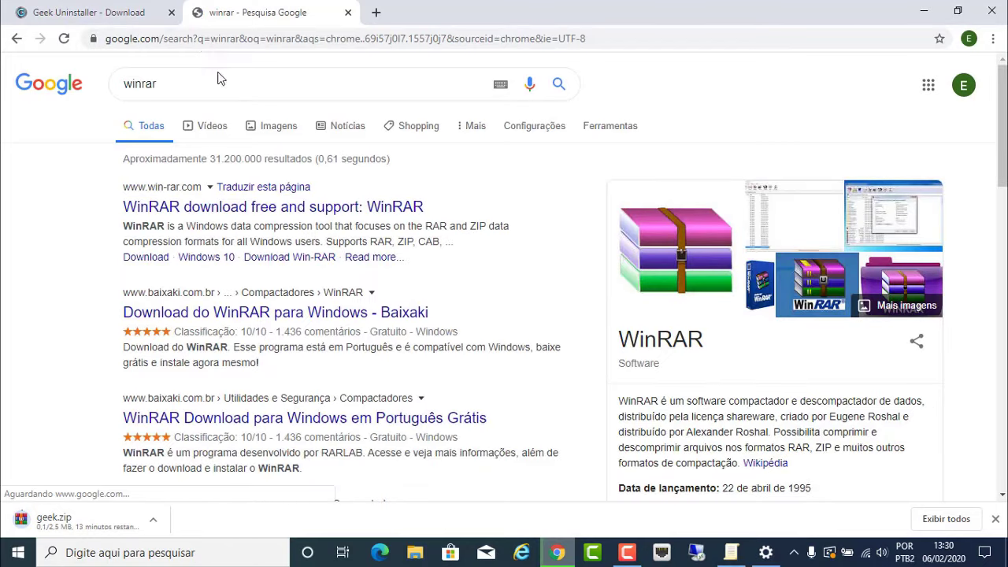
click(132, 234)
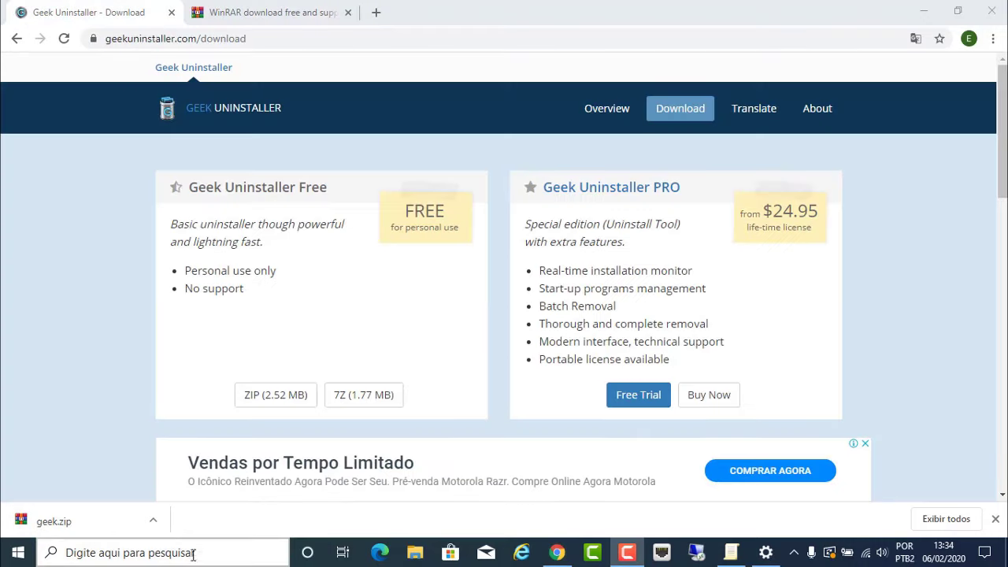
Step: Show the downloaded geek.zip in its Downloads folder and maximize the folder window
click(154, 523)
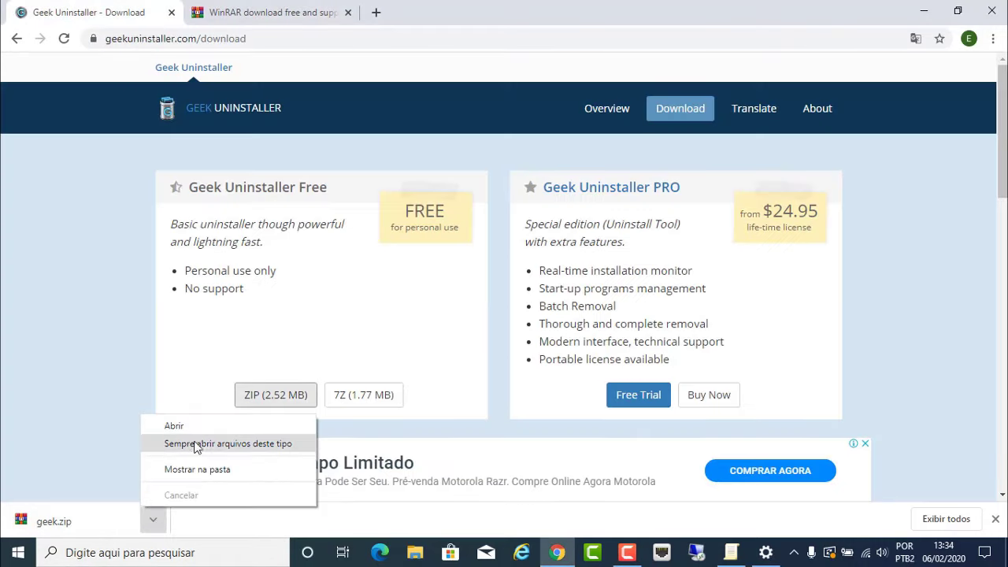
click(195, 470)
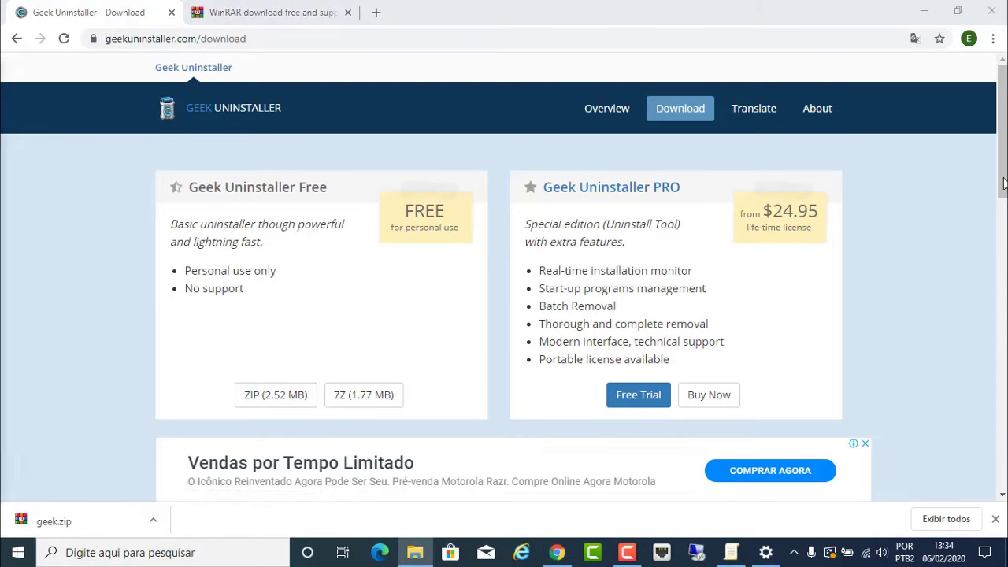
drag(475, 180, 650, 71)
click(917, 55)
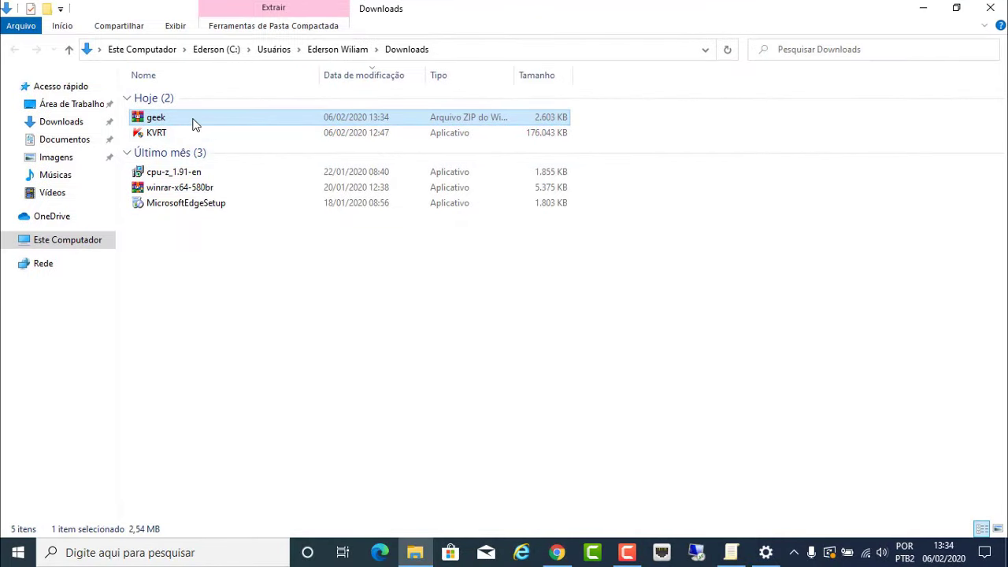
Step: Check the contents of geek.zip, extract it directly into the Downloads folder, and launch the extracted geek application
double_click(194, 124)
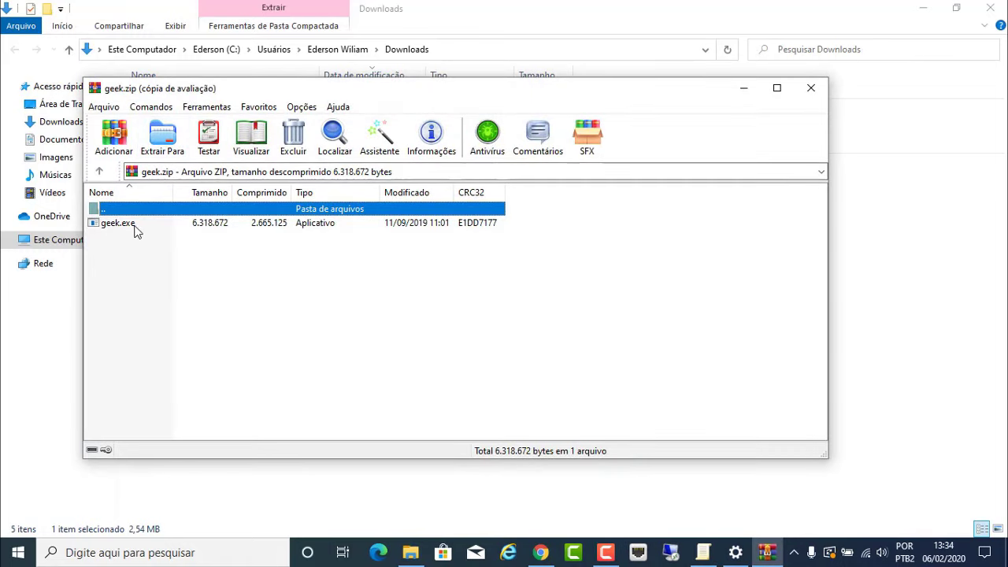
click(810, 87)
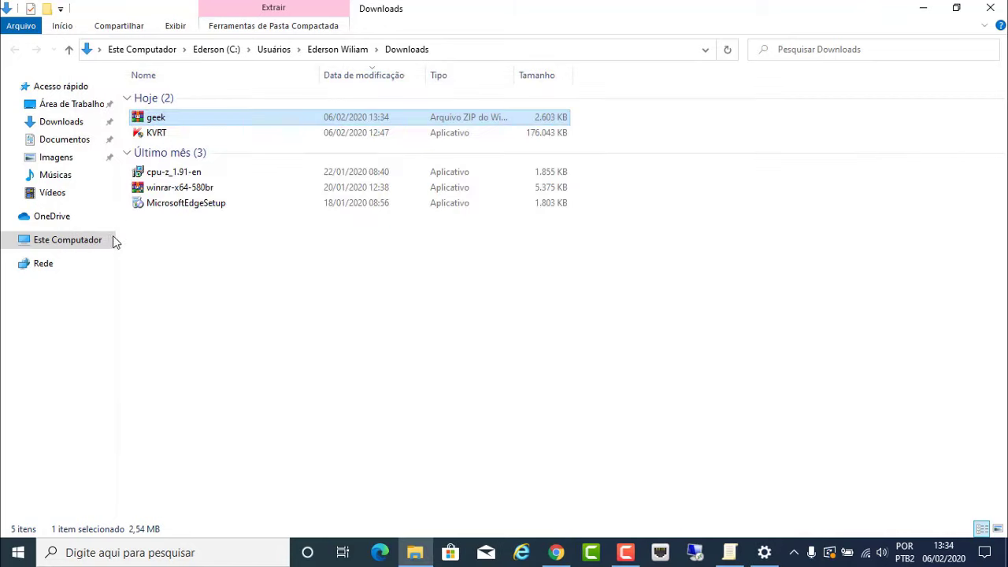
right_click(175, 123)
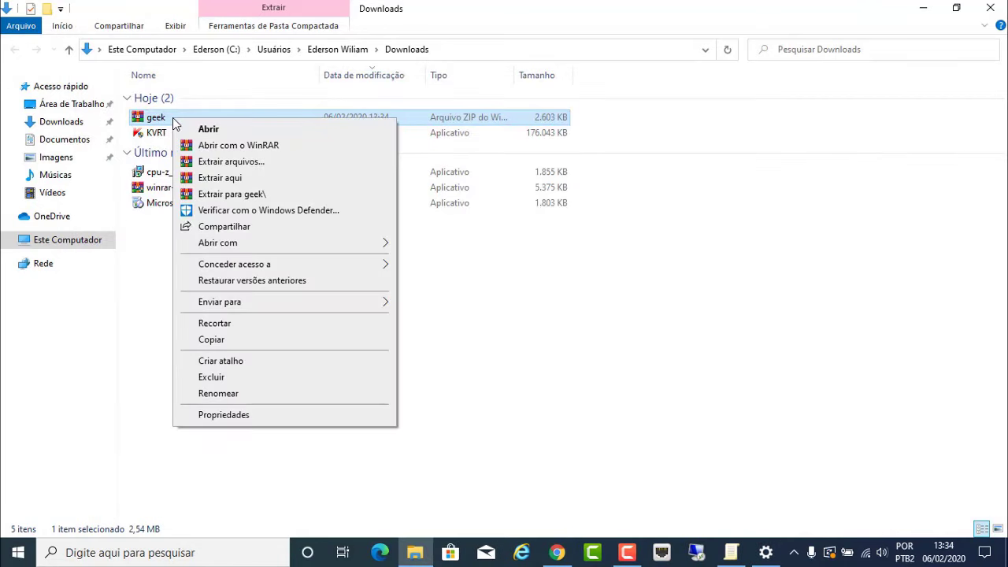
click(224, 178)
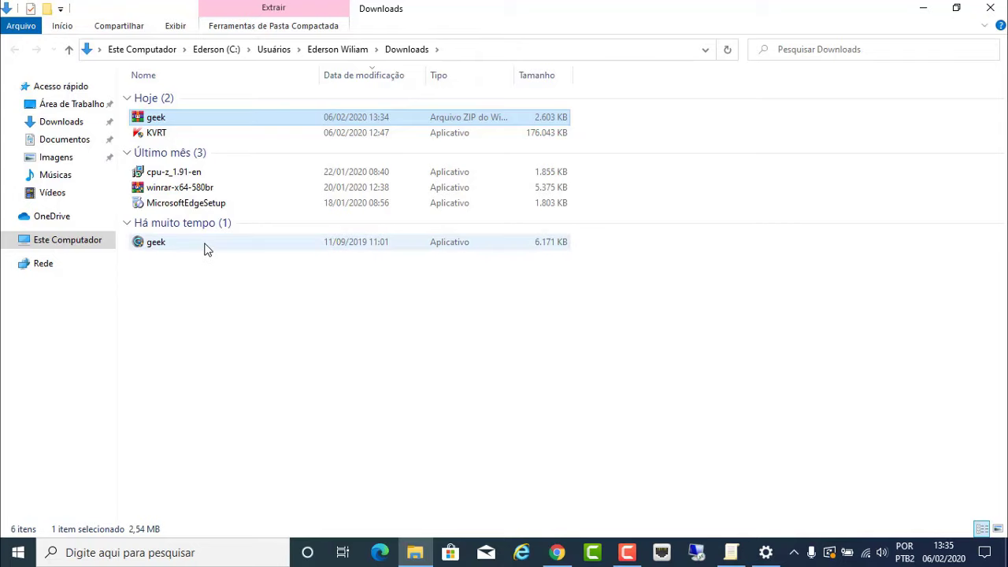
click(205, 246)
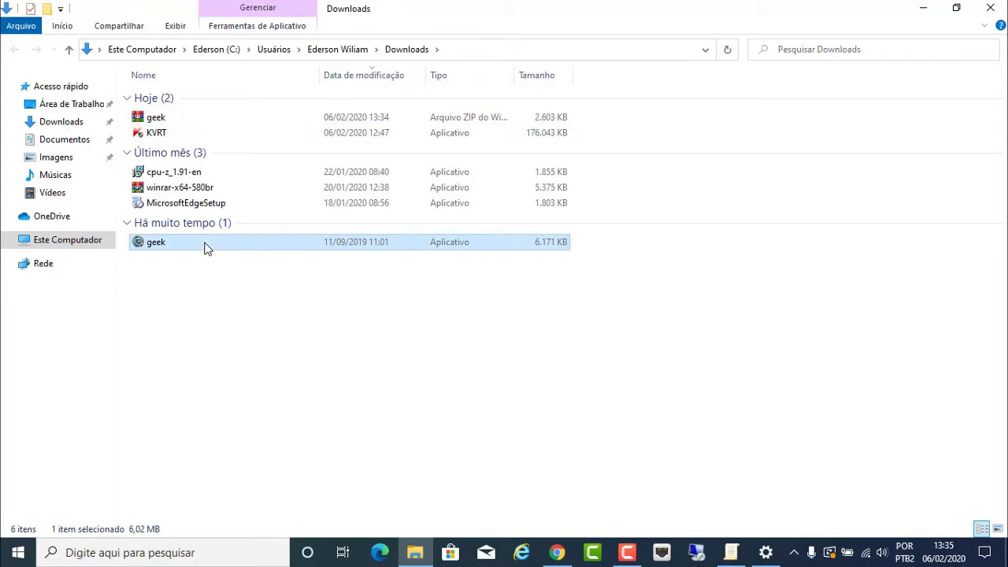
double_click(205, 244)
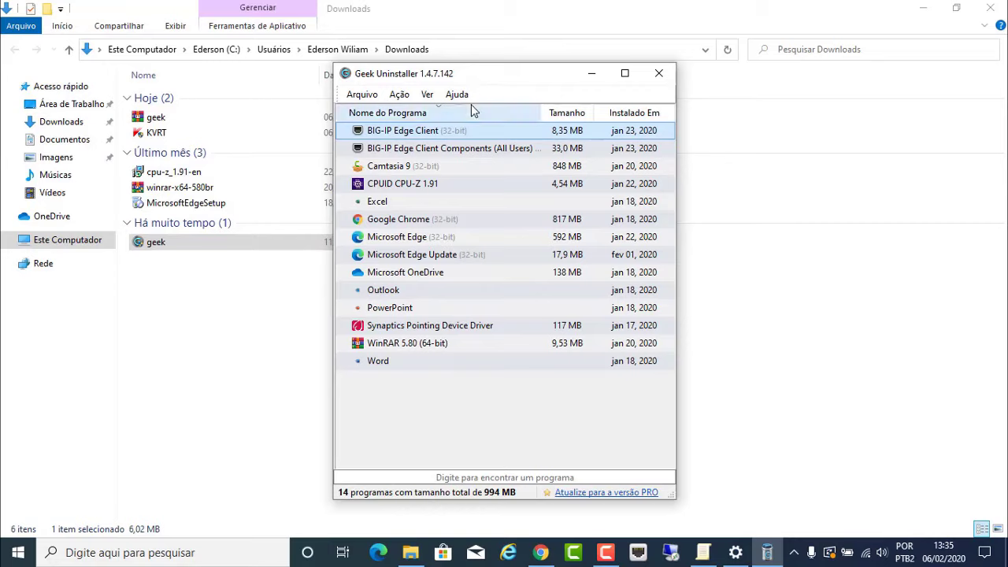
Step: Uninstall CPUID CPU-Z 1.91 completely and close the leftover scan report
click(416, 188)
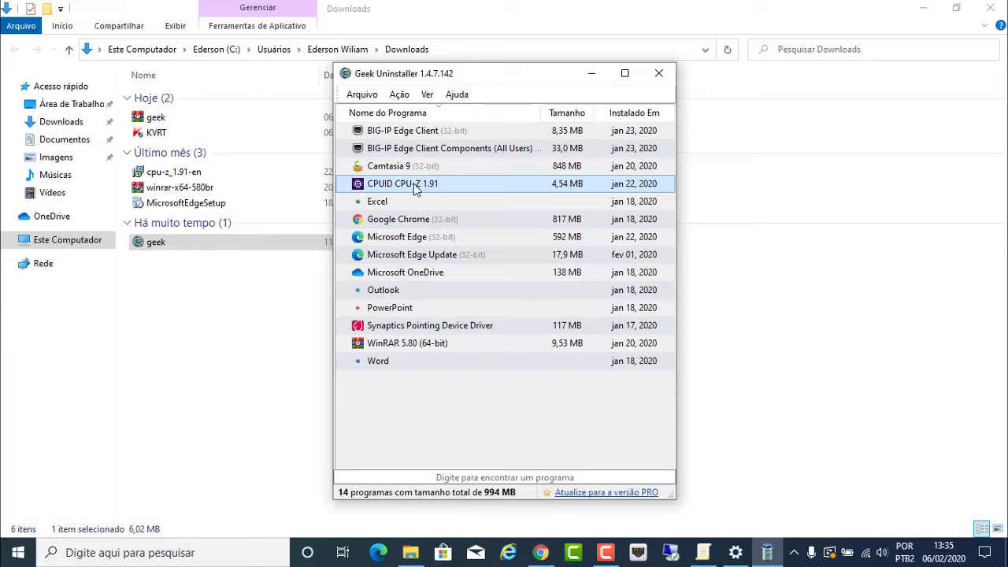
right_click(416, 189)
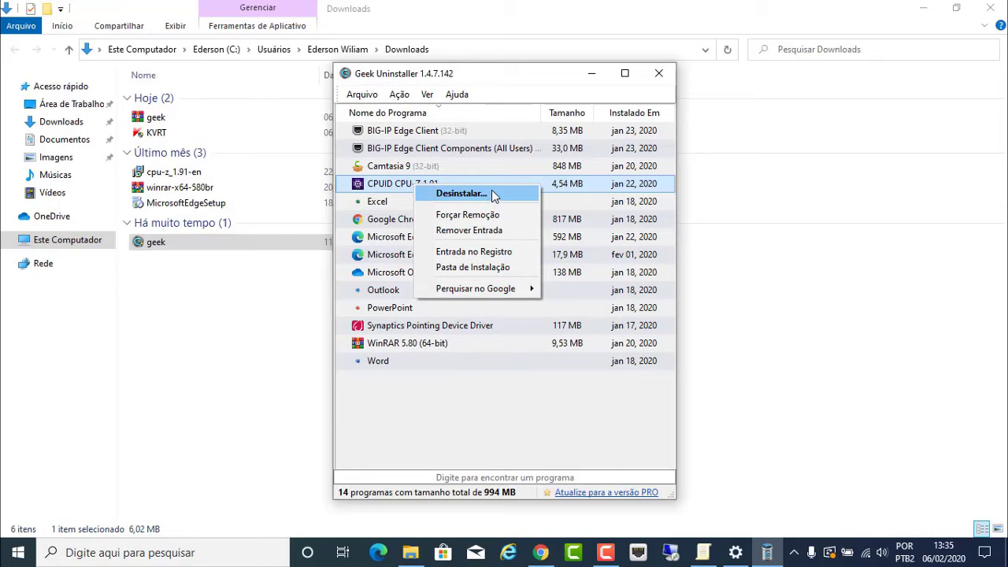
click(462, 193)
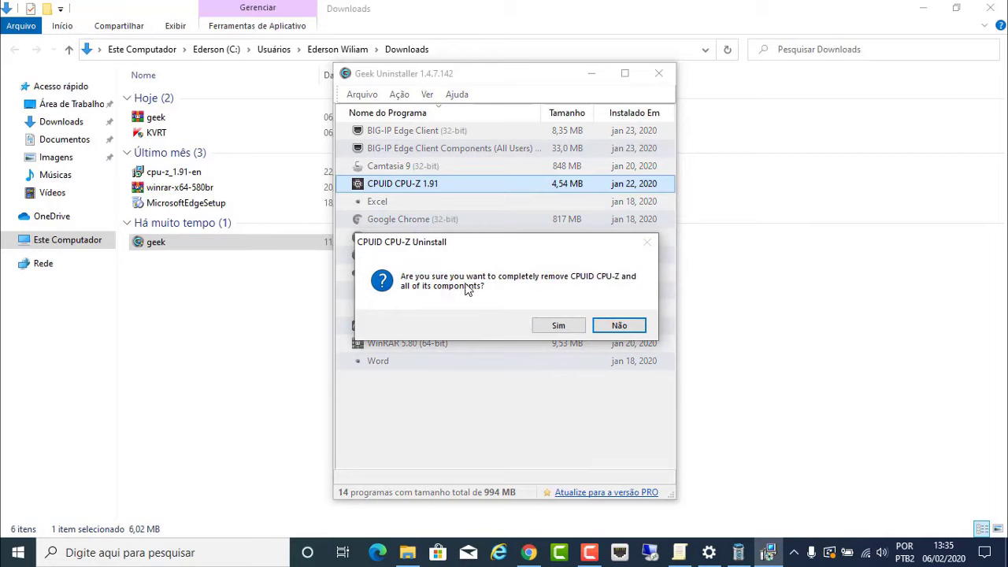
click(555, 327)
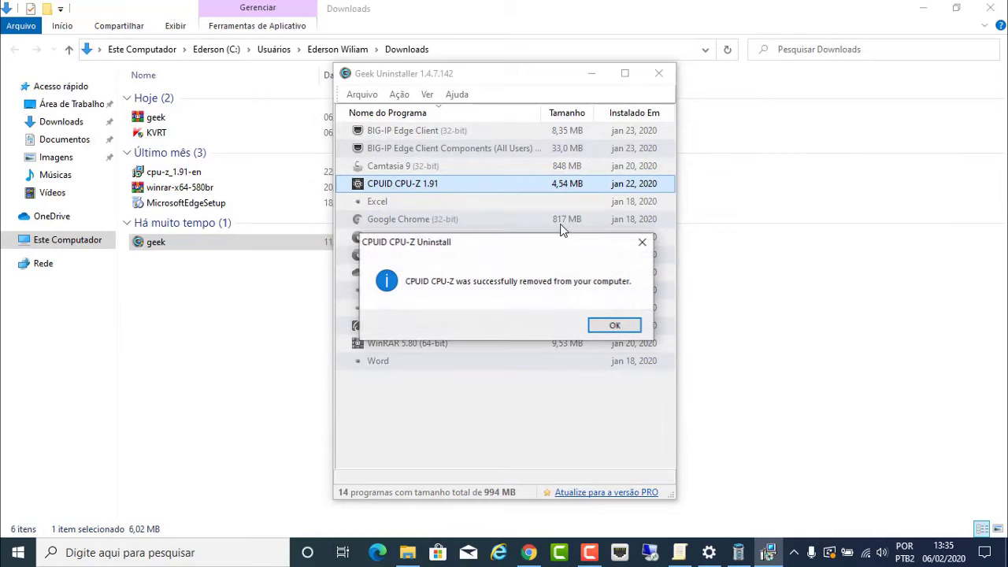
click(608, 329)
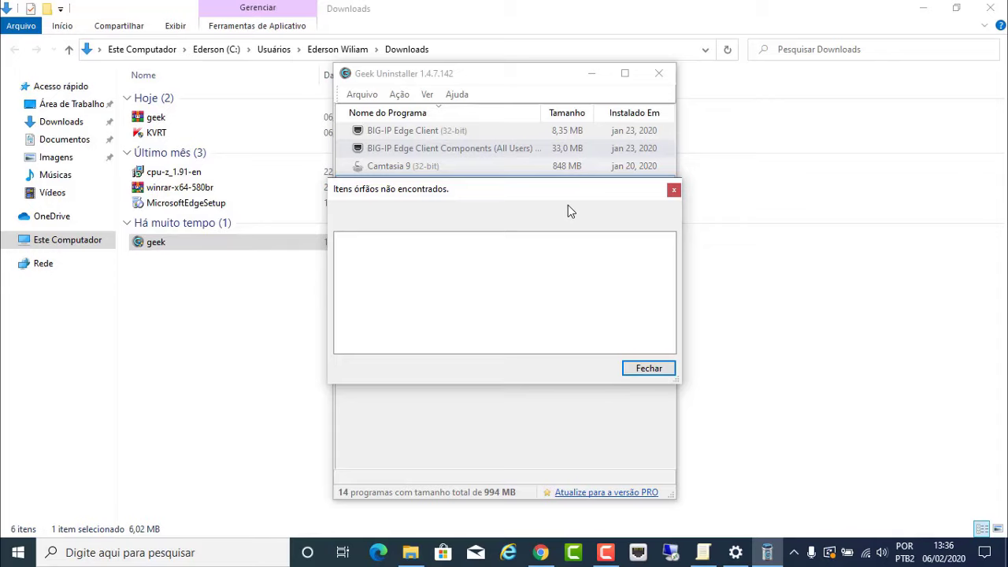
click(649, 369)
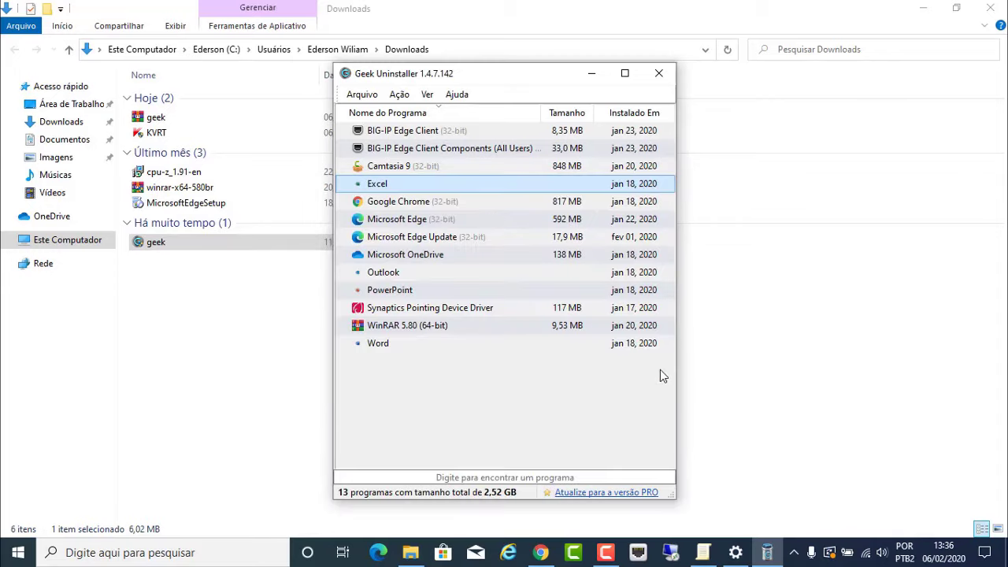
Step: Try the standard uninstall on Excel and force its removal from the program list
right_click(411, 189)
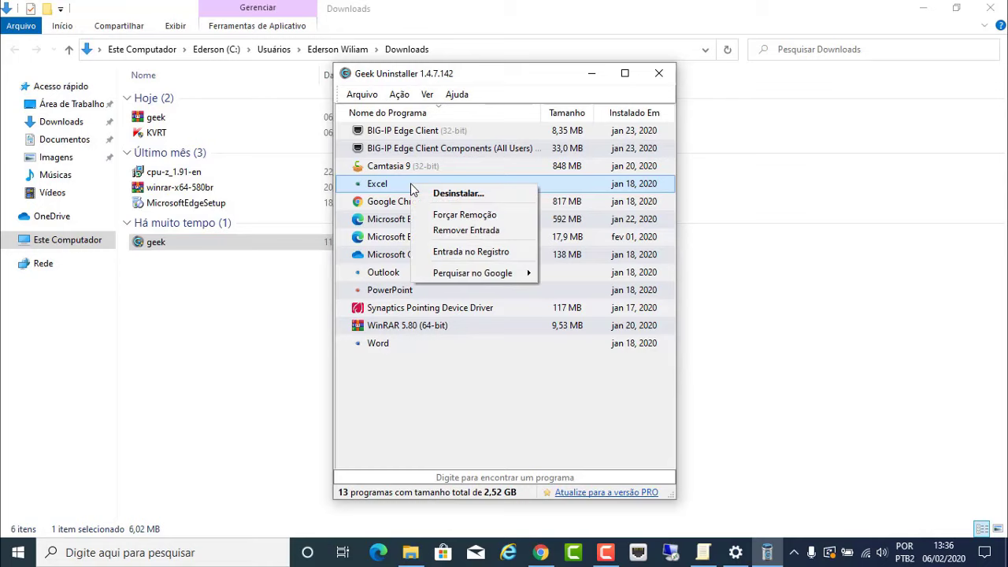
click(459, 194)
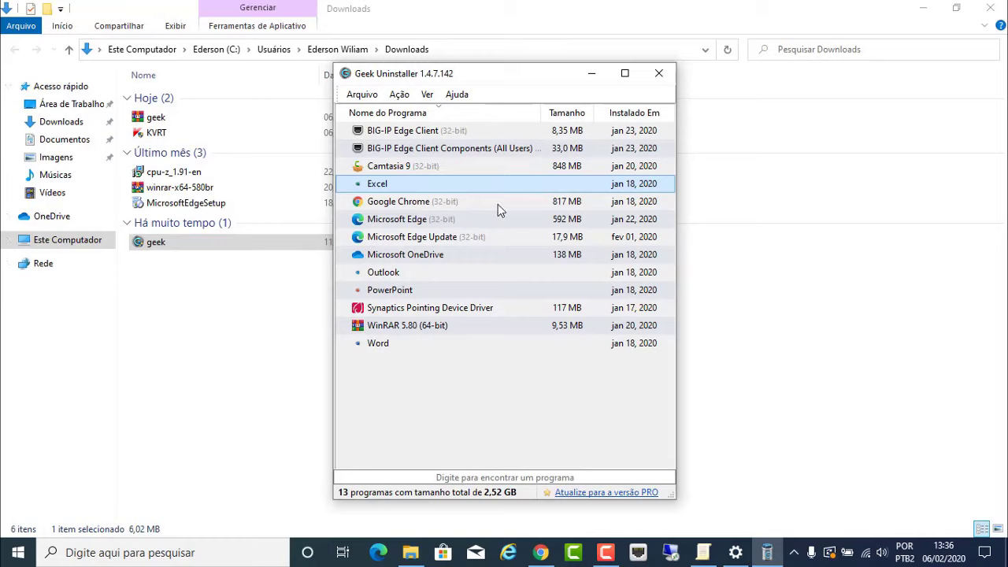
right_click(508, 182)
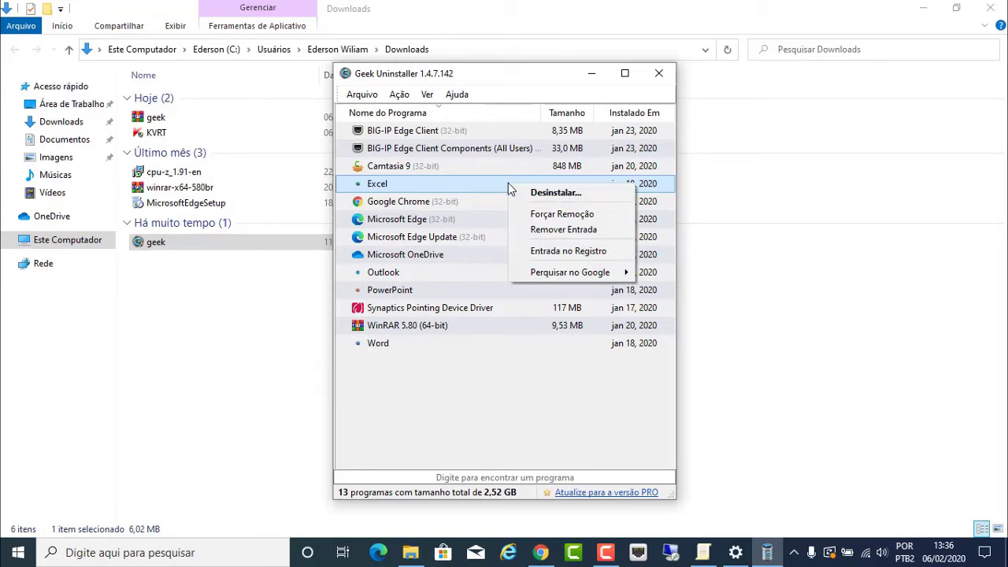
click(555, 216)
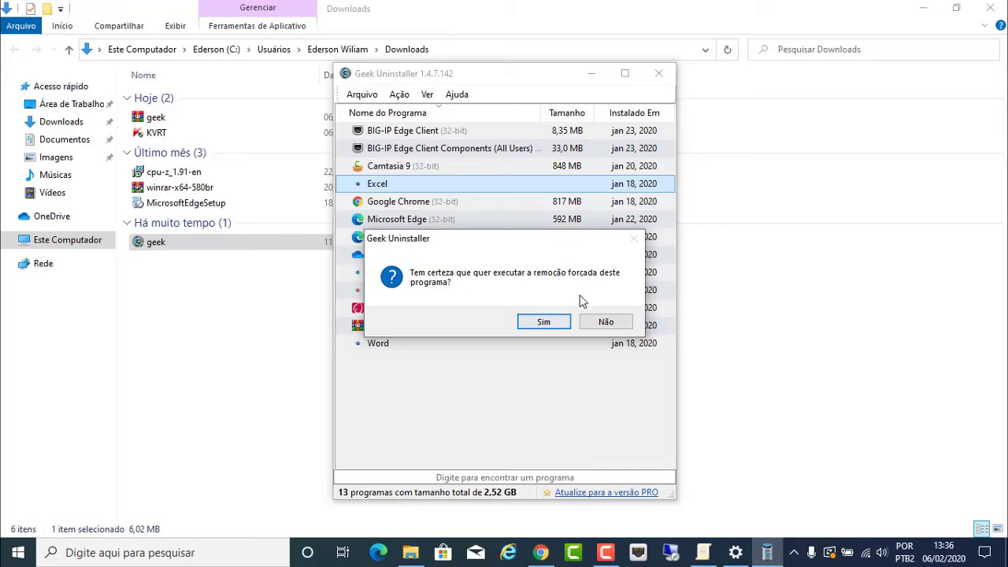
click(544, 322)
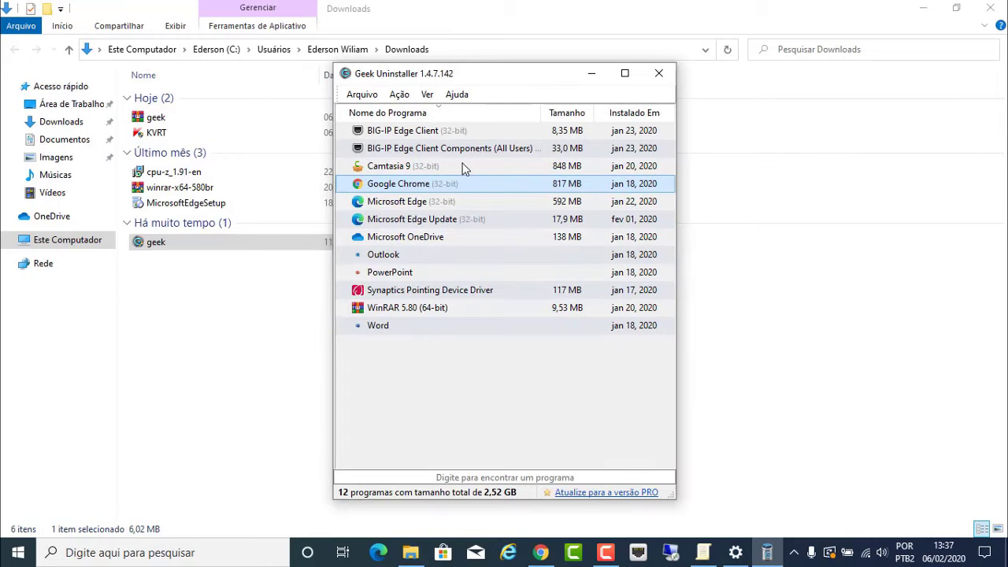
Step: Force the removal of Outlook, delete all its leftover registry items, and close the report
click(389, 254)
right_click(389, 254)
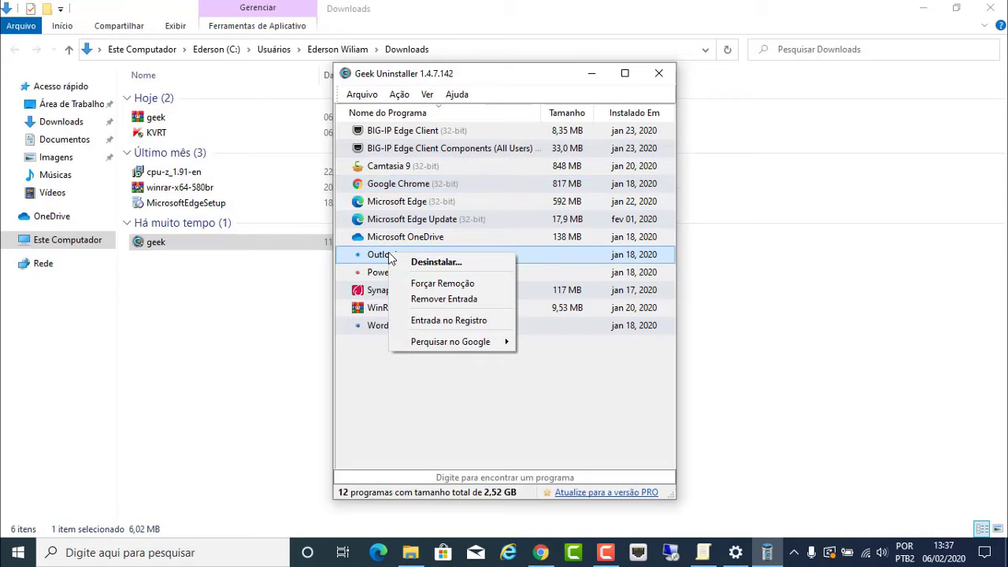
click(432, 284)
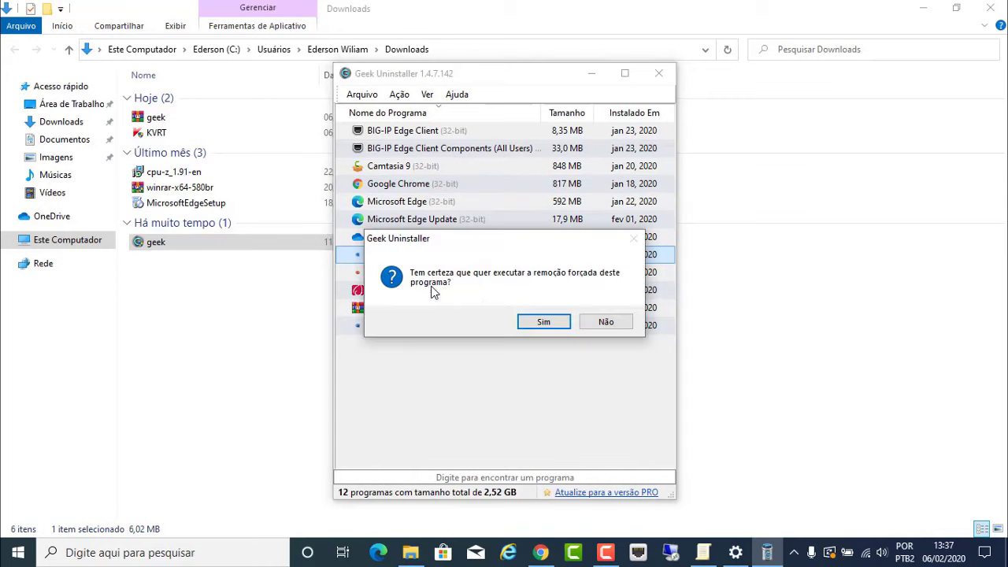
click(545, 323)
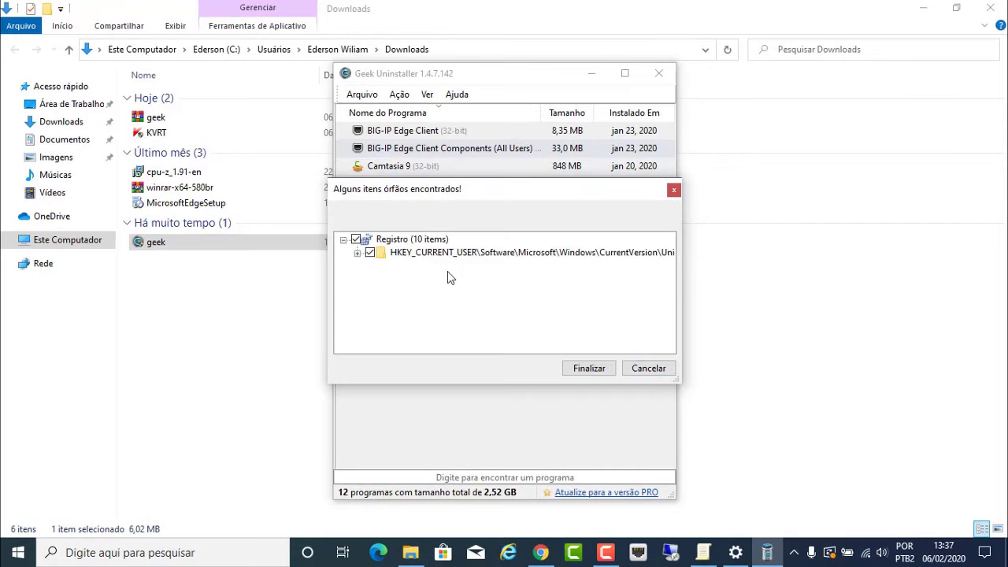
click(589, 368)
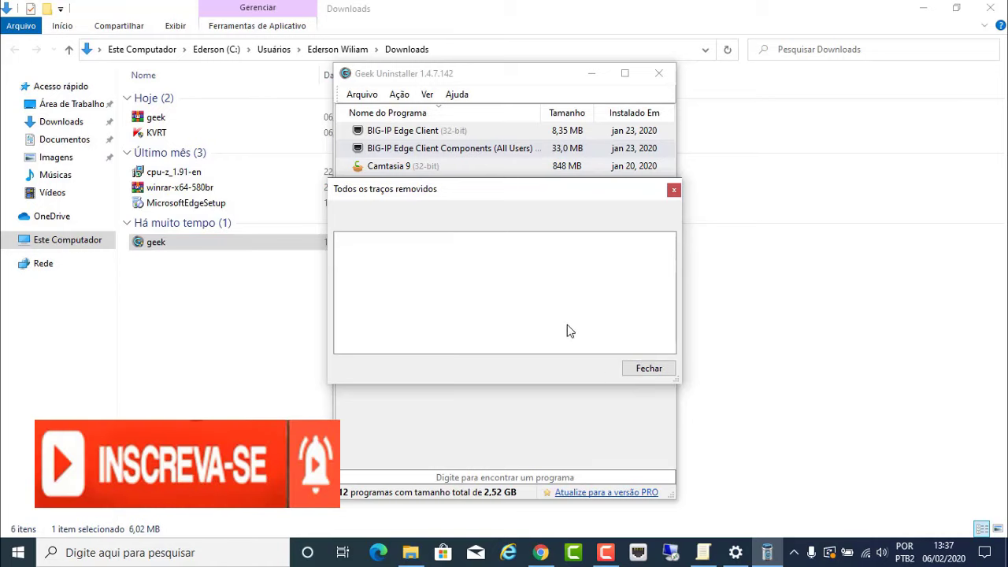
click(653, 369)
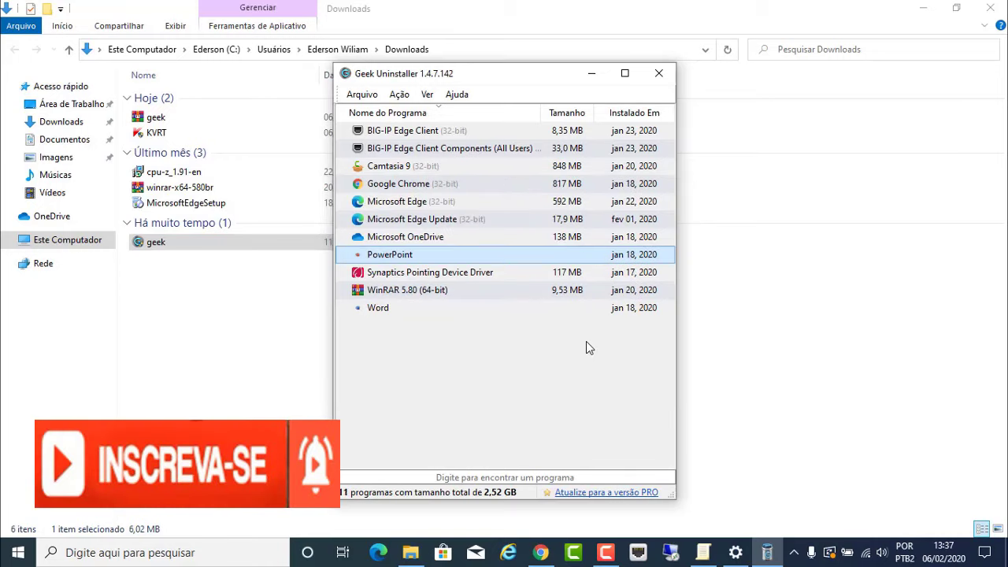
Step: Force the removal of PowerPoint, delete all its leftover registry items, and close the report
right_click(425, 254)
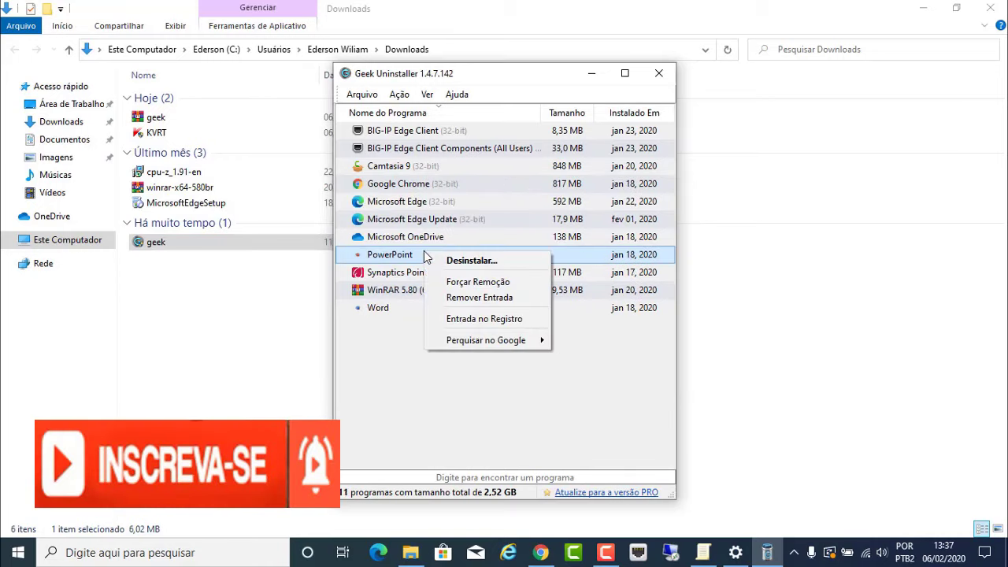
click(509, 286)
click(541, 322)
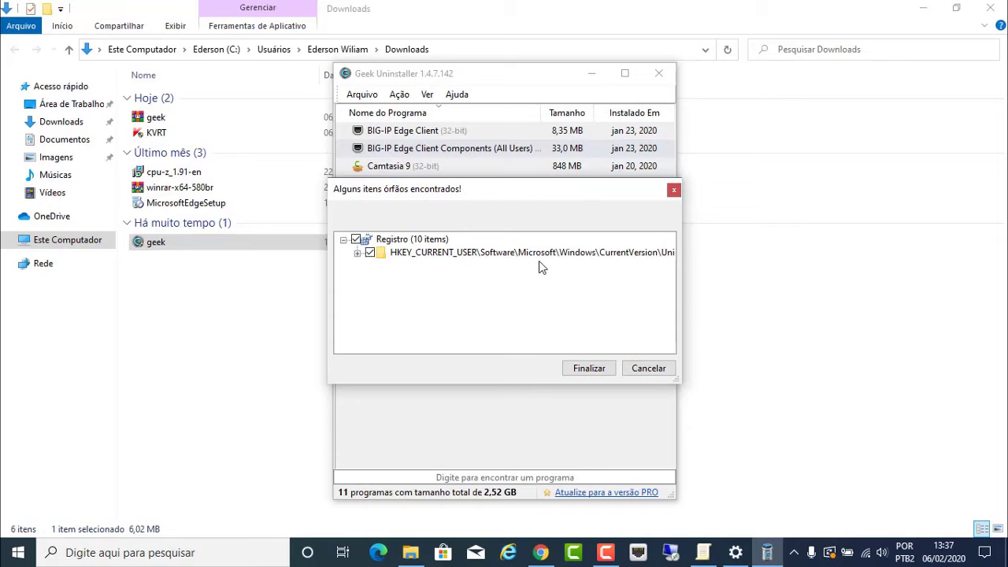
click(588, 368)
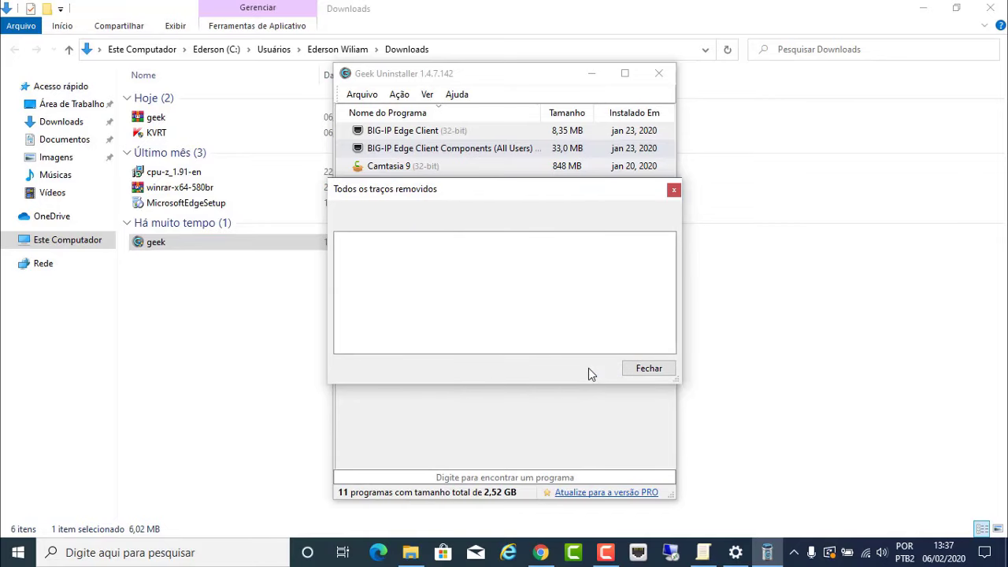
click(649, 368)
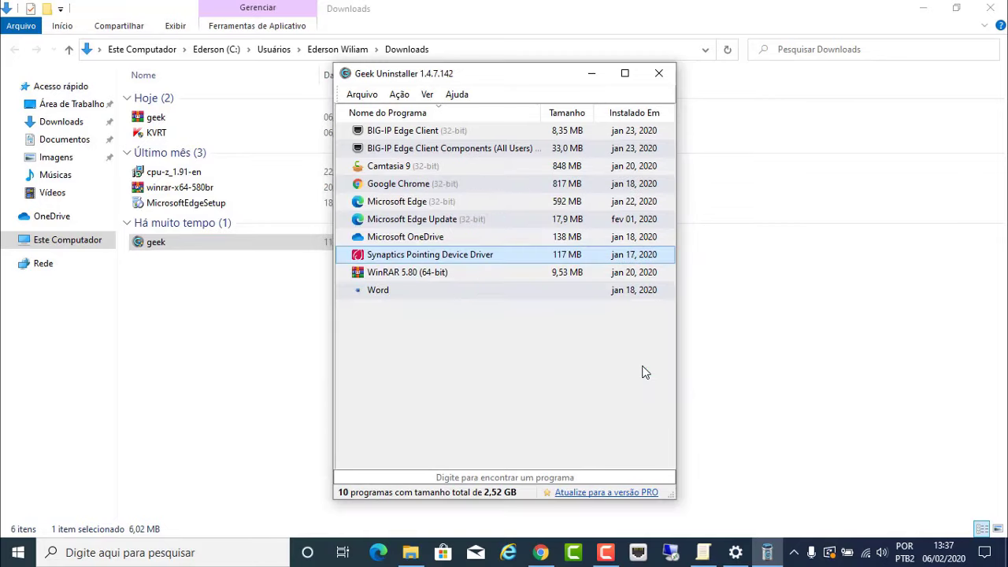
Step: Try the standard uninstall on Word from the program list
click(412, 293)
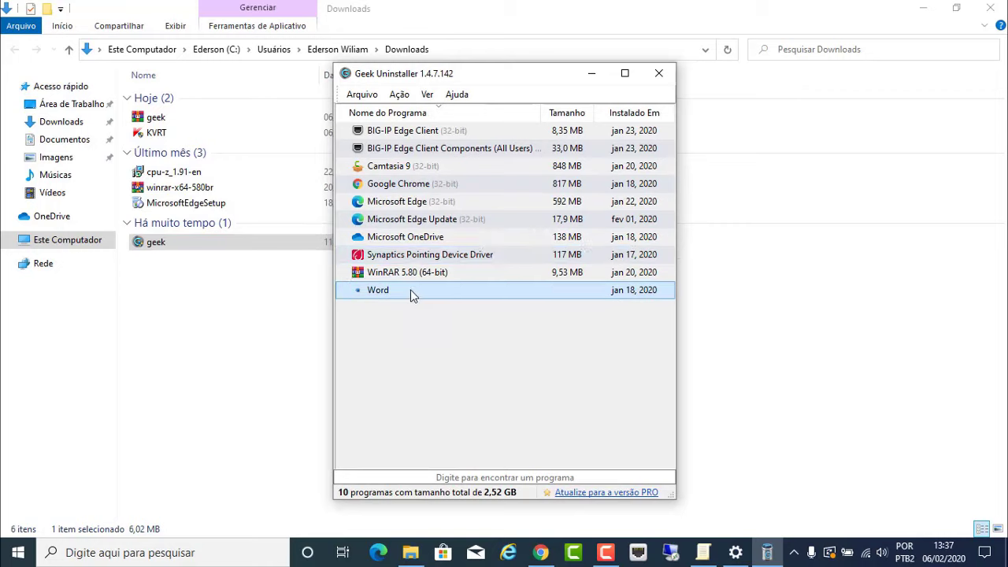
right_click(412, 293)
click(445, 301)
Step: Force the removal of Word, delete all its leftover registry items, and close the report
right_click(399, 290)
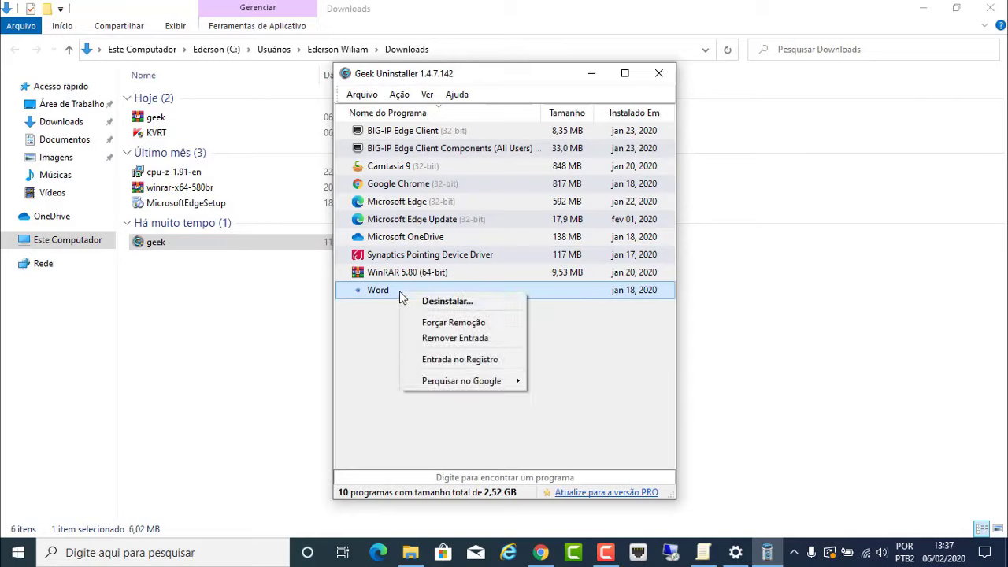
click(436, 322)
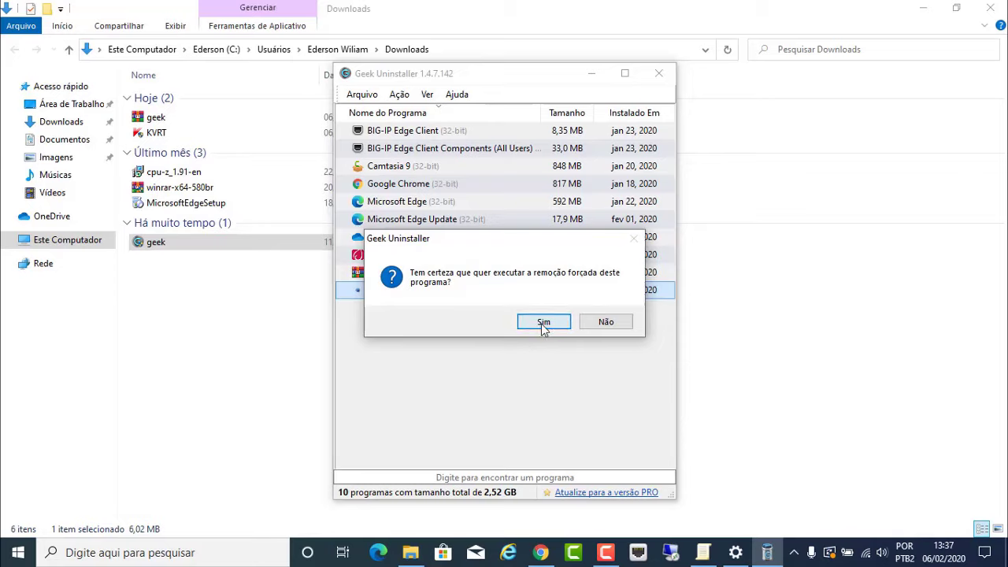
click(541, 323)
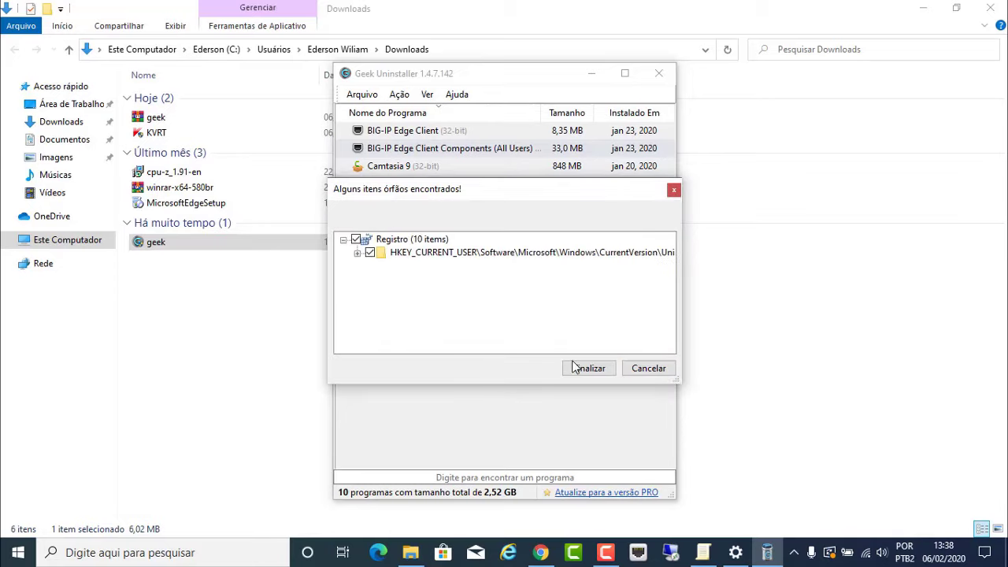
click(587, 367)
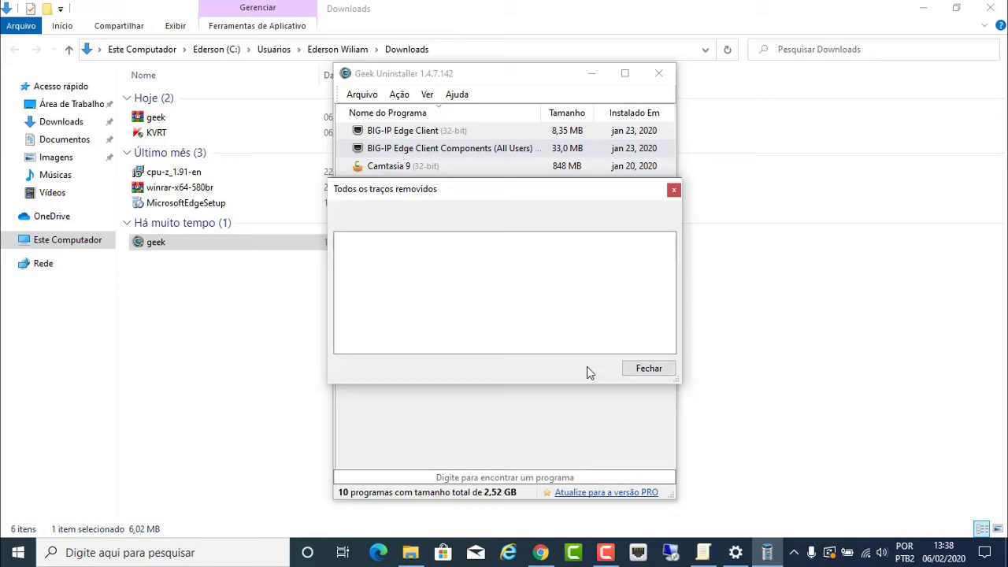
click(642, 367)
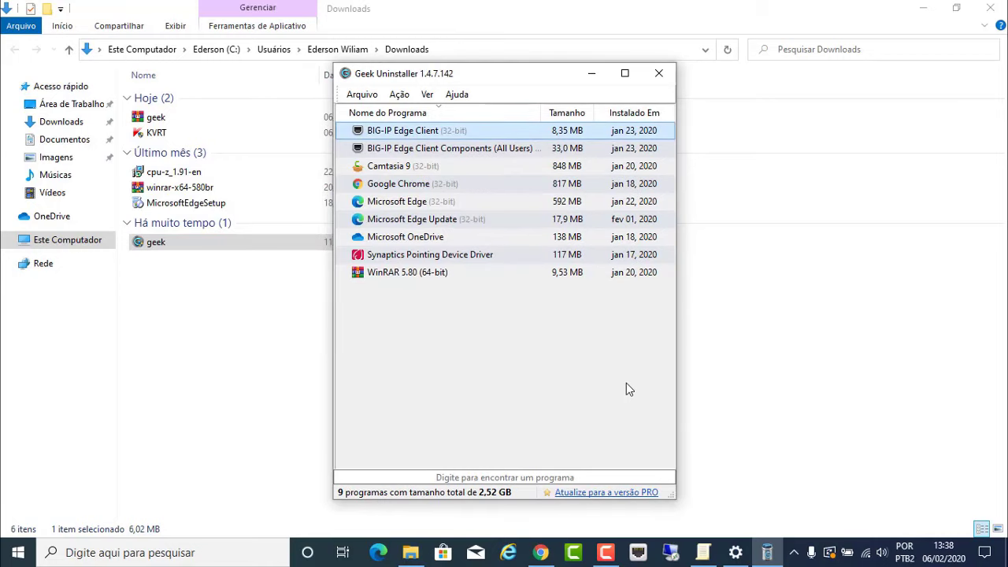